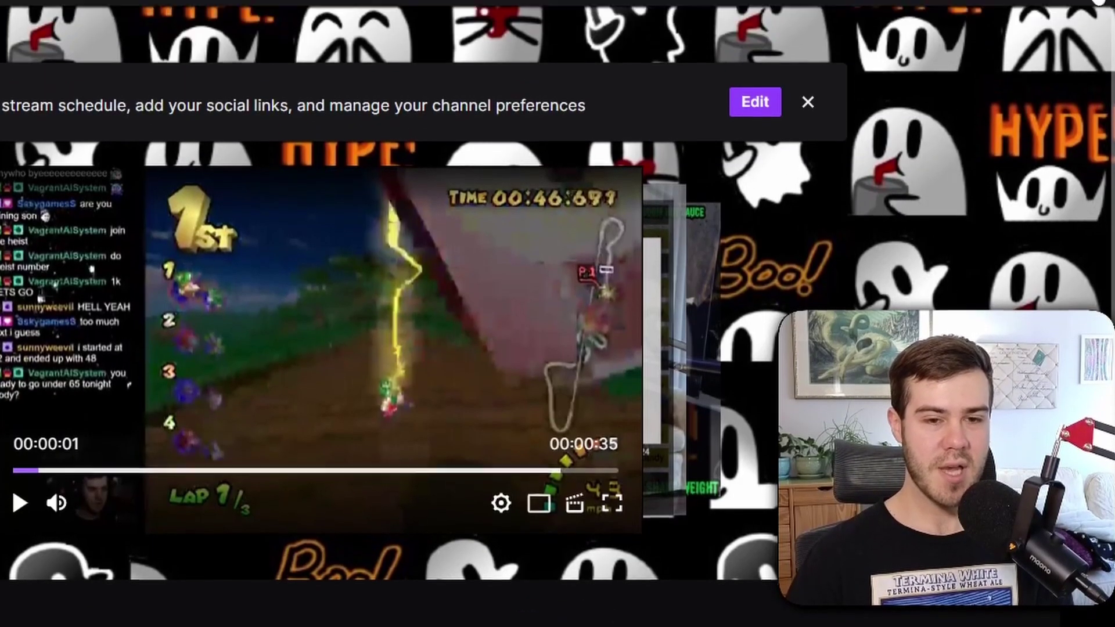
# Go to the Creator Dashboard from the profile avatar's account menu
pyautogui.click(1090, 23)
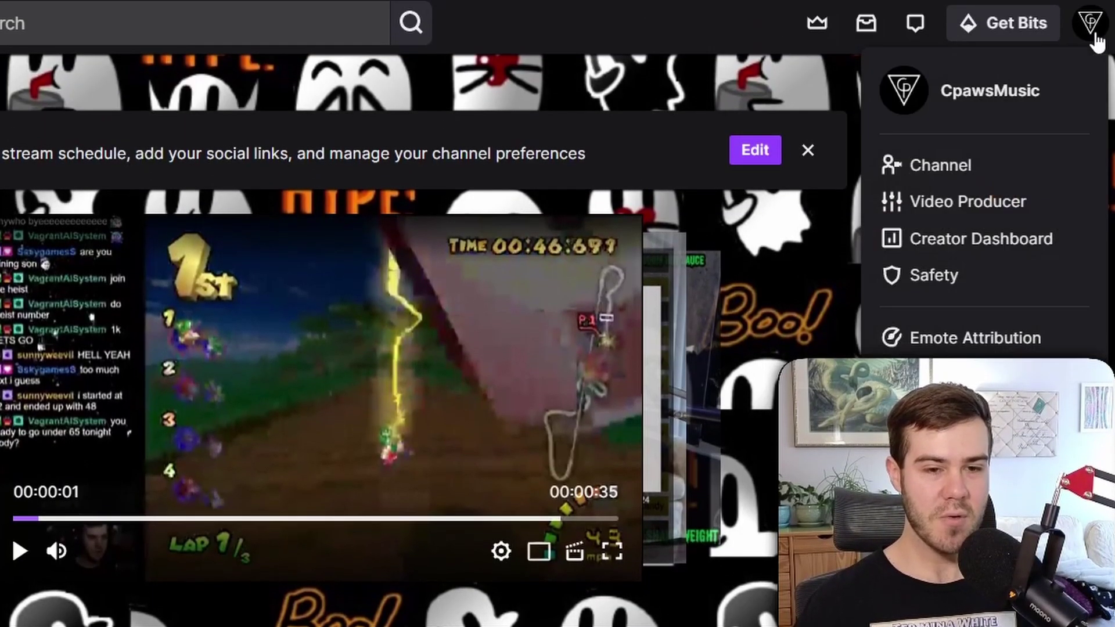
pyautogui.click(981, 239)
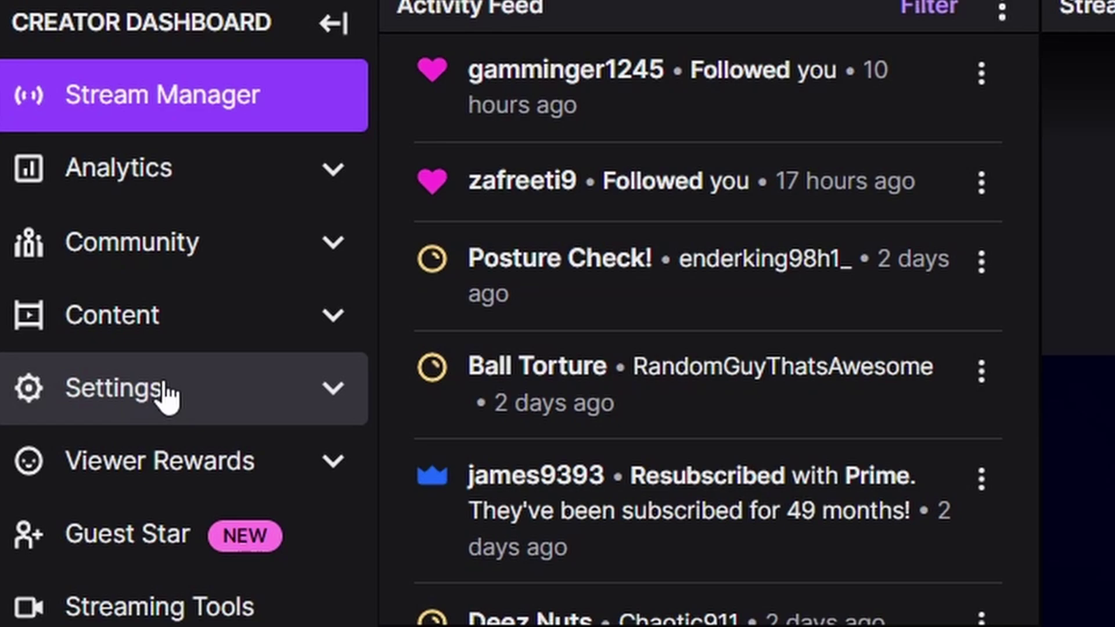
# Open Settings > Affiliate and select the Subscriber Badges row under Subscriptions
pyautogui.click(163, 394)
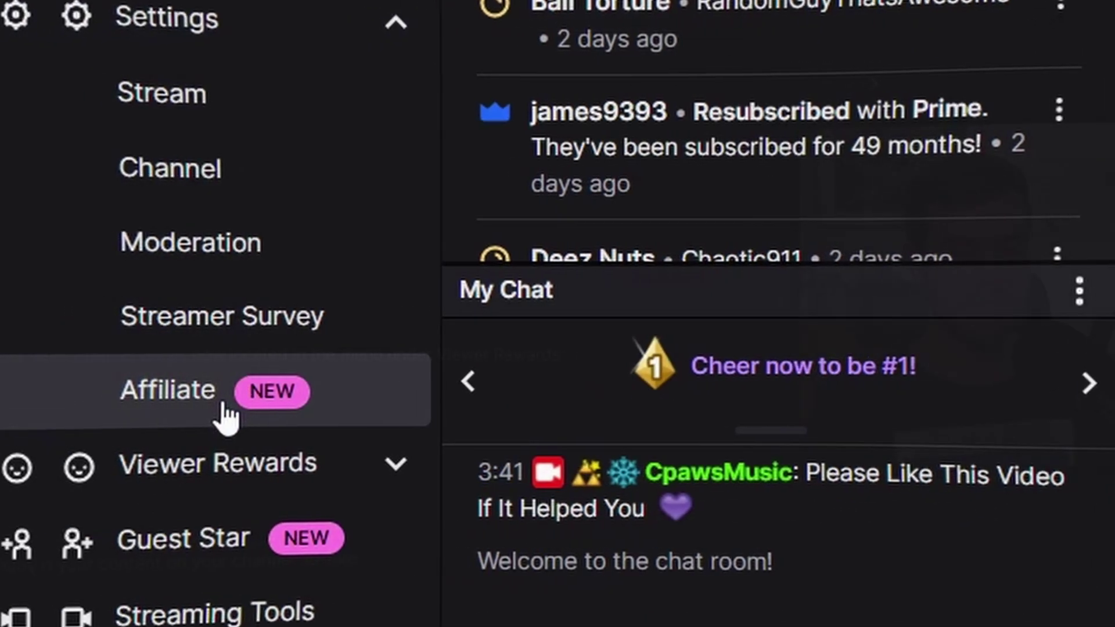
pyautogui.click(165, 413)
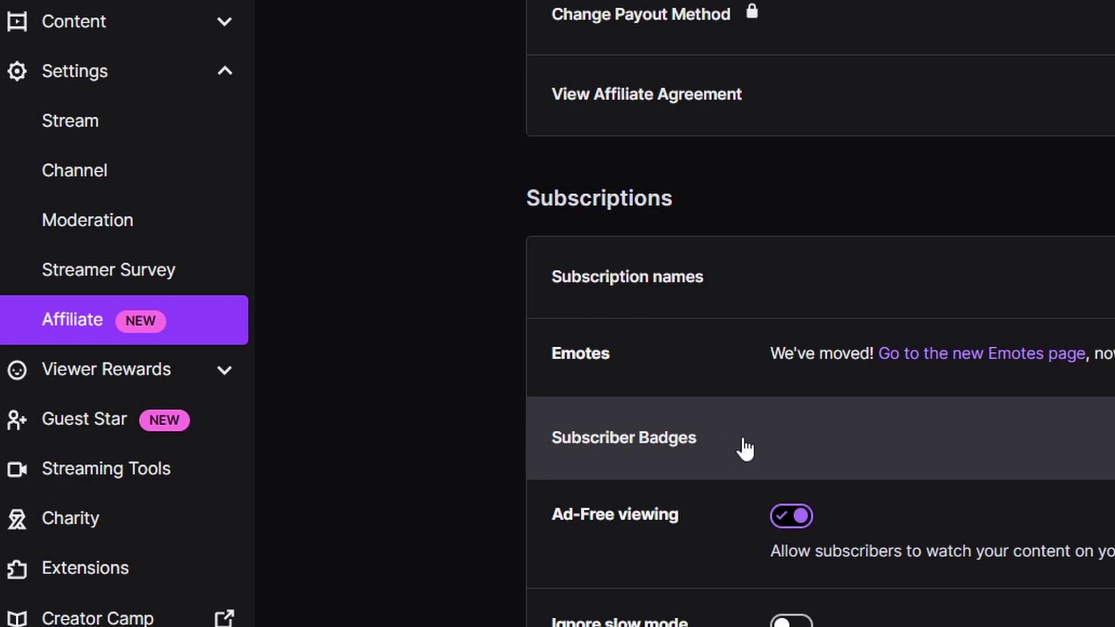
pyautogui.click(774, 449)
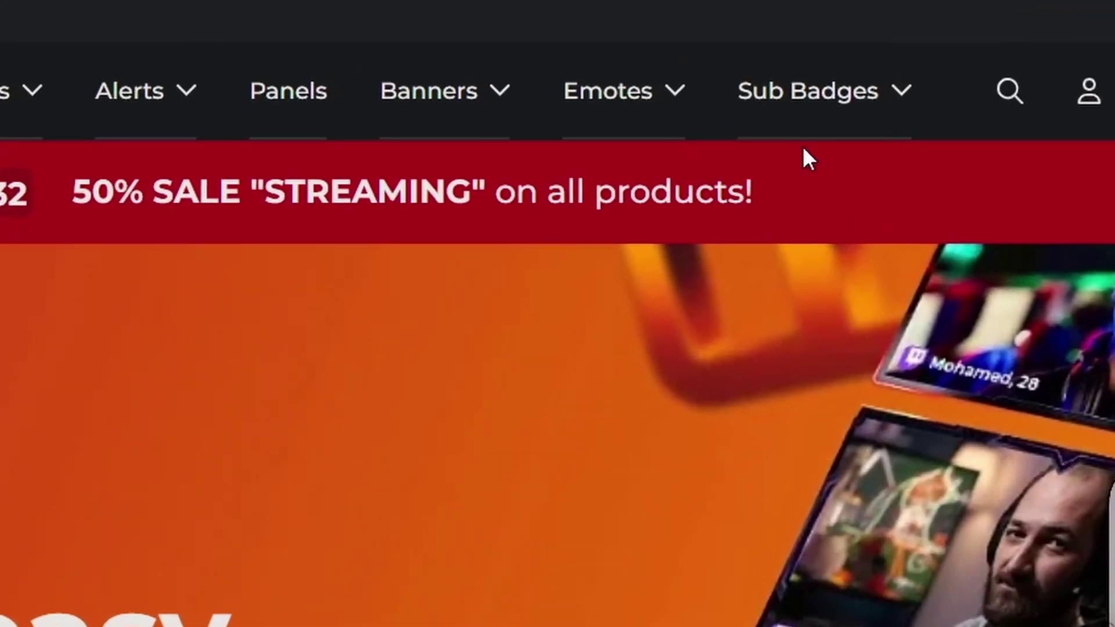
# Browse OWN3D's Twitch Sub Badges collection and open the Triforce Twitch Sub Badges product page
pyautogui.moveTo(797, 40)
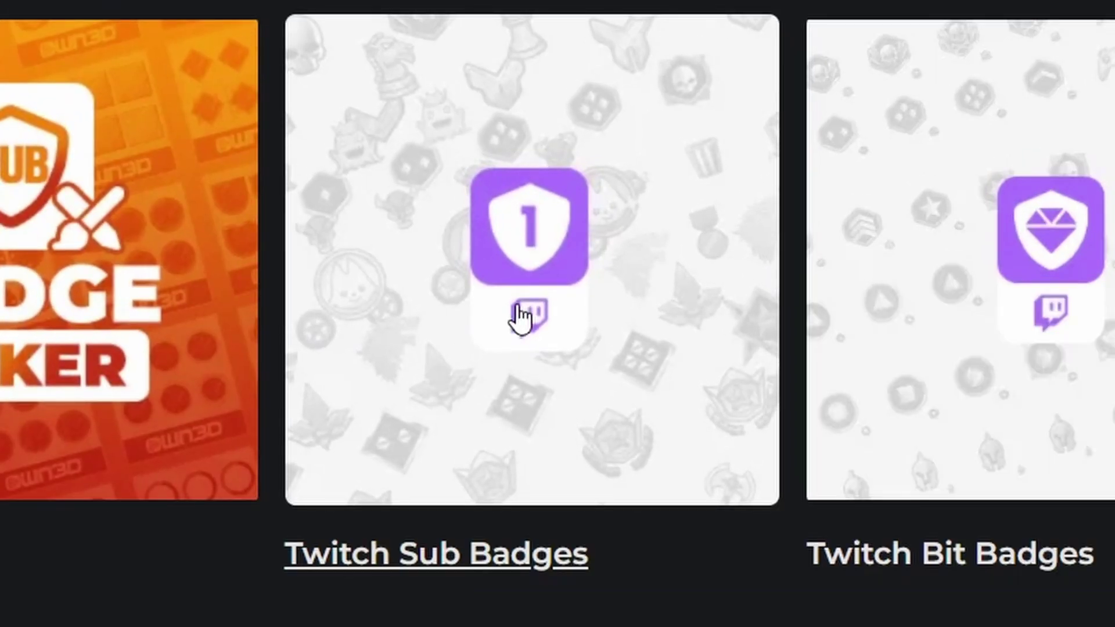
pyautogui.click(521, 316)
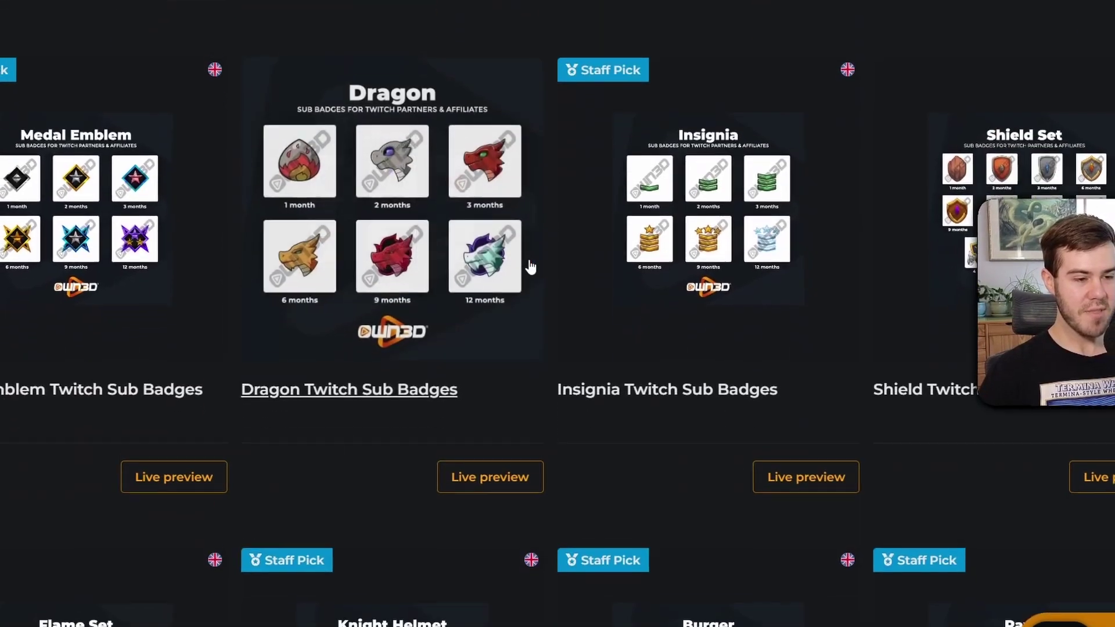
pyautogui.scroll(-15, 530, 266)
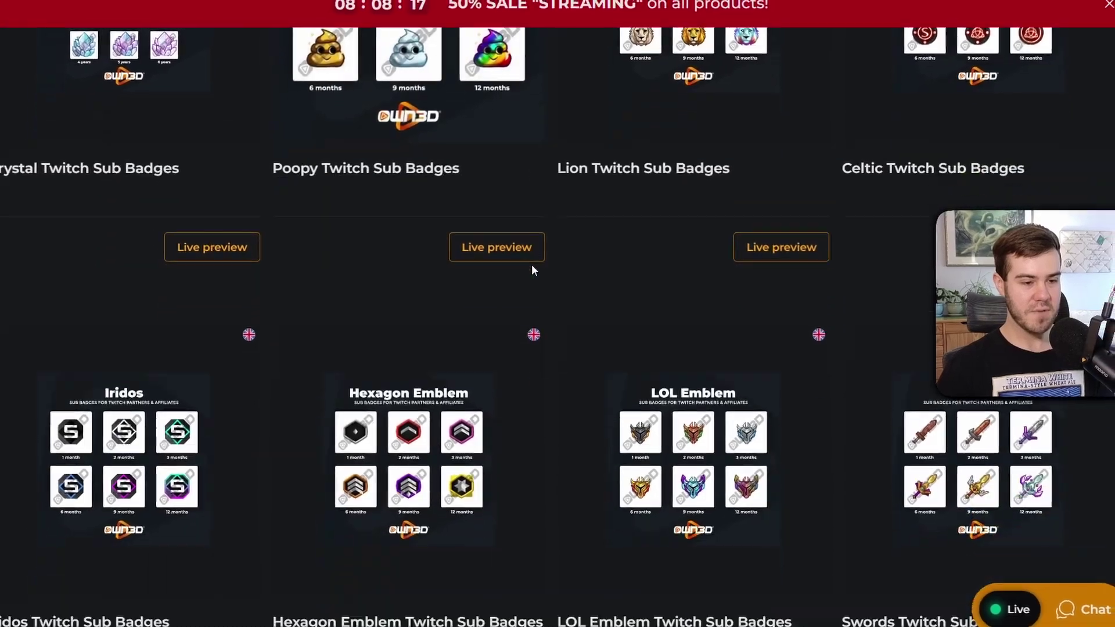
pyautogui.scroll(-5, 532, 270)
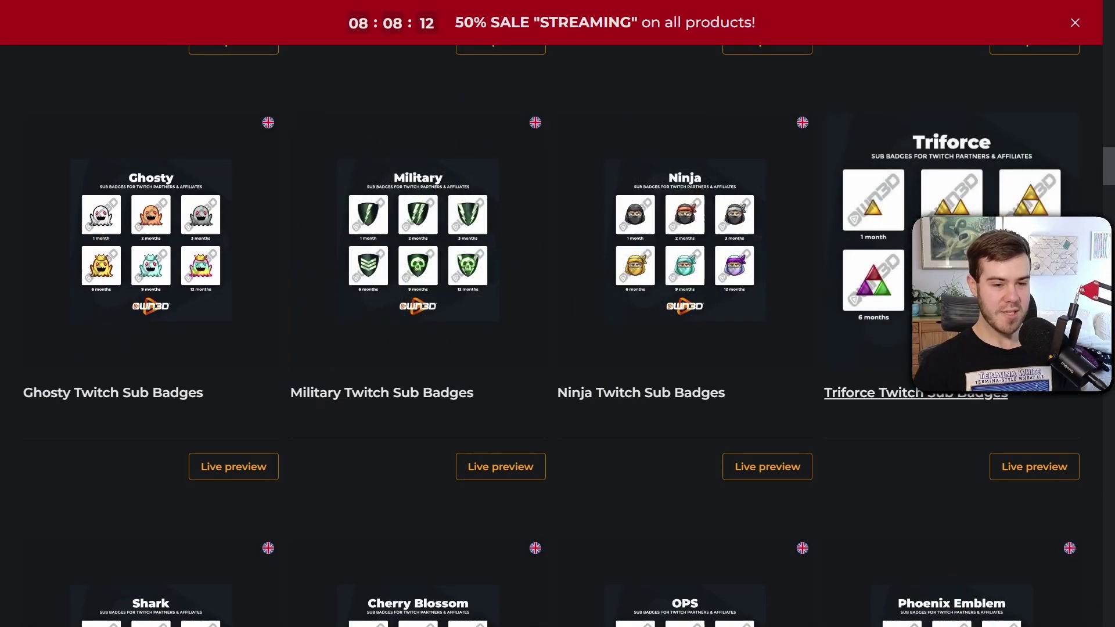
pyautogui.click(876, 336)
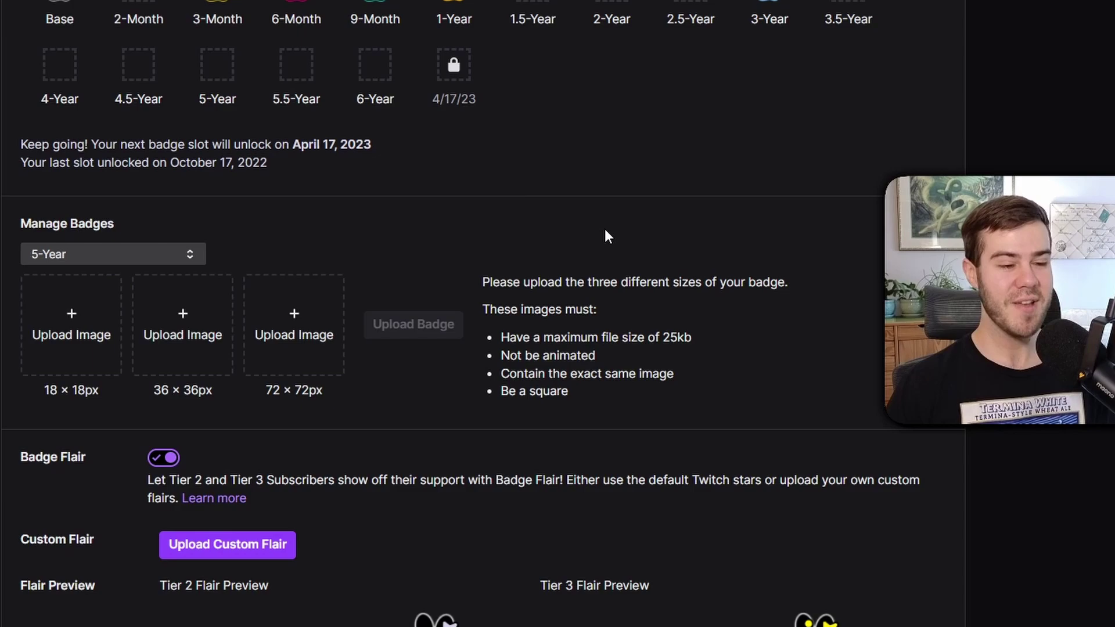
# Select the 4-Year slot under Manage Badges and note its April 17, 2023 unlock date
pyautogui.scroll(2, 604, 229)
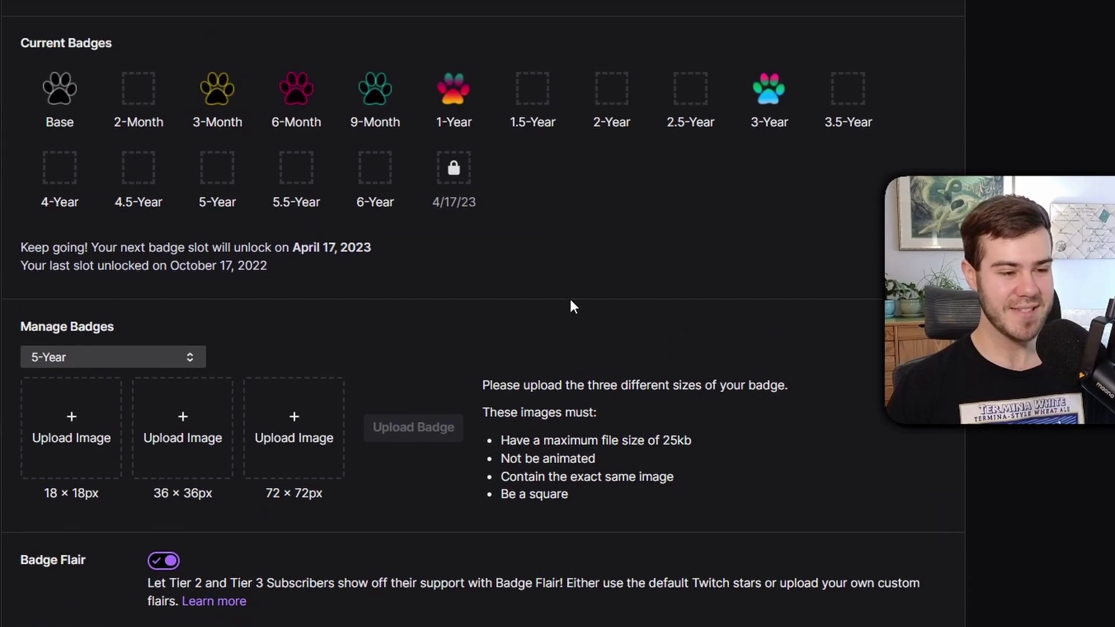
pyautogui.scroll(-2, 454, 278)
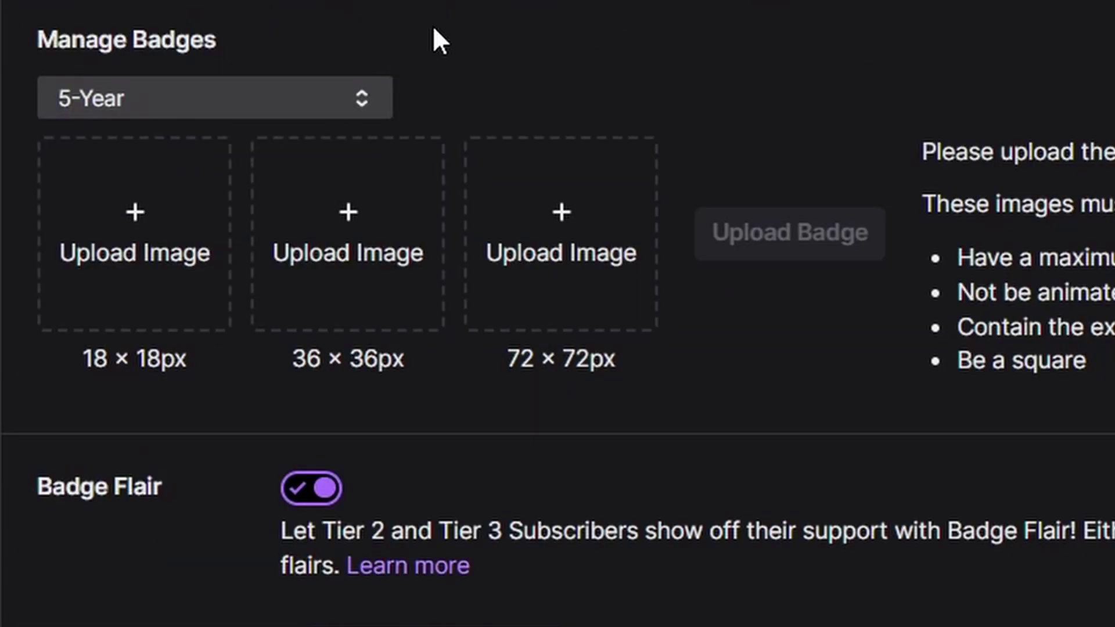
pyautogui.click(163, 113)
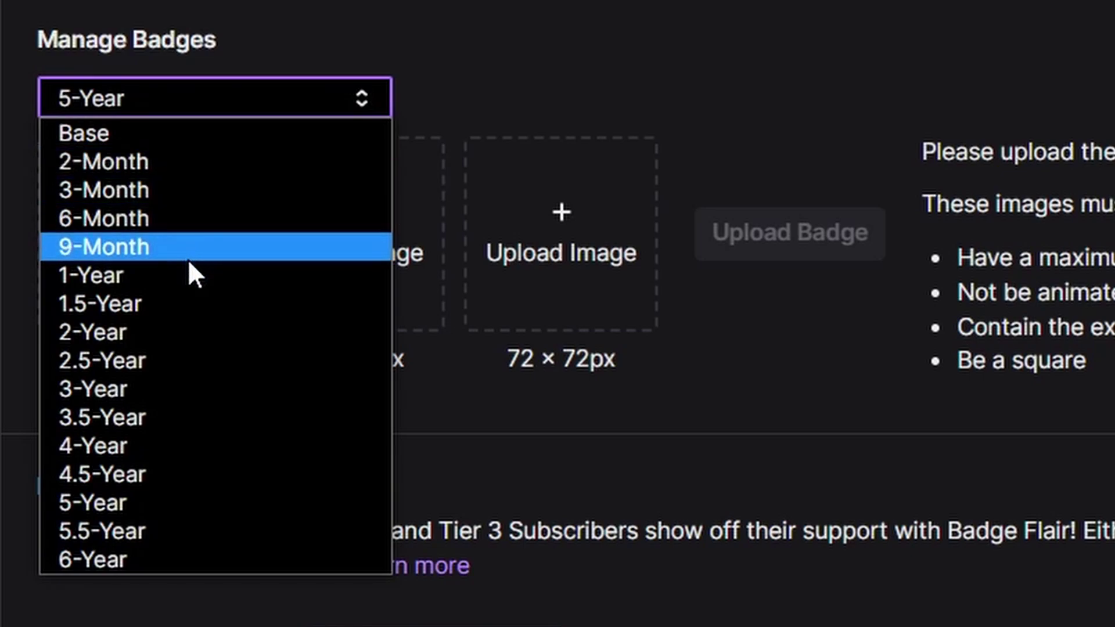
pyautogui.click(167, 442)
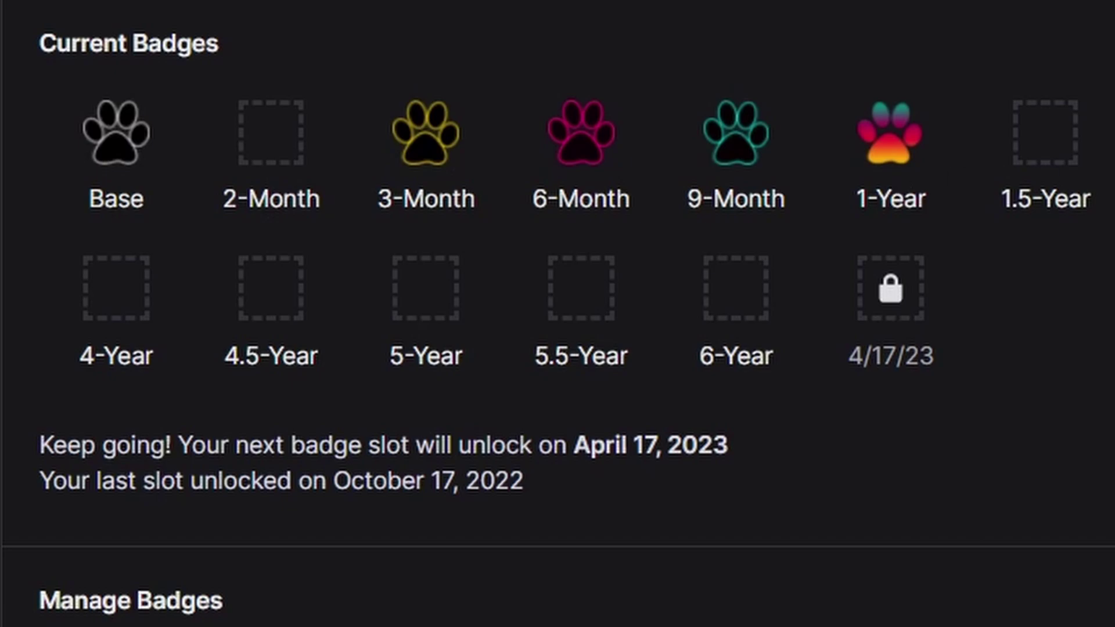
pyautogui.moveTo(487, 450); pyautogui.dragTo(730, 447)
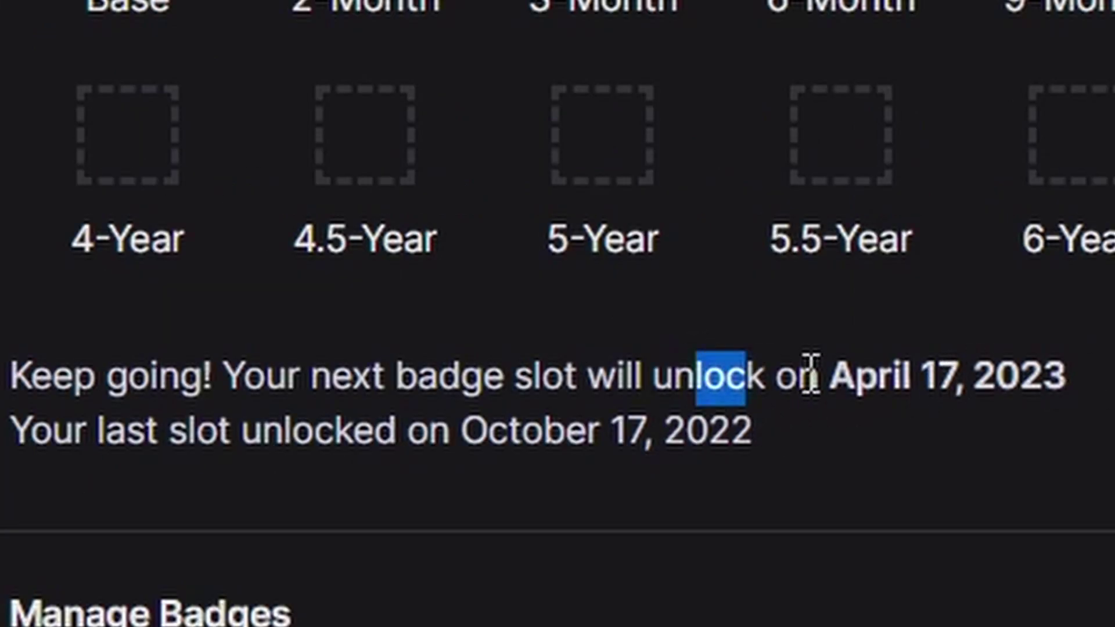
pyautogui.click(843, 378)
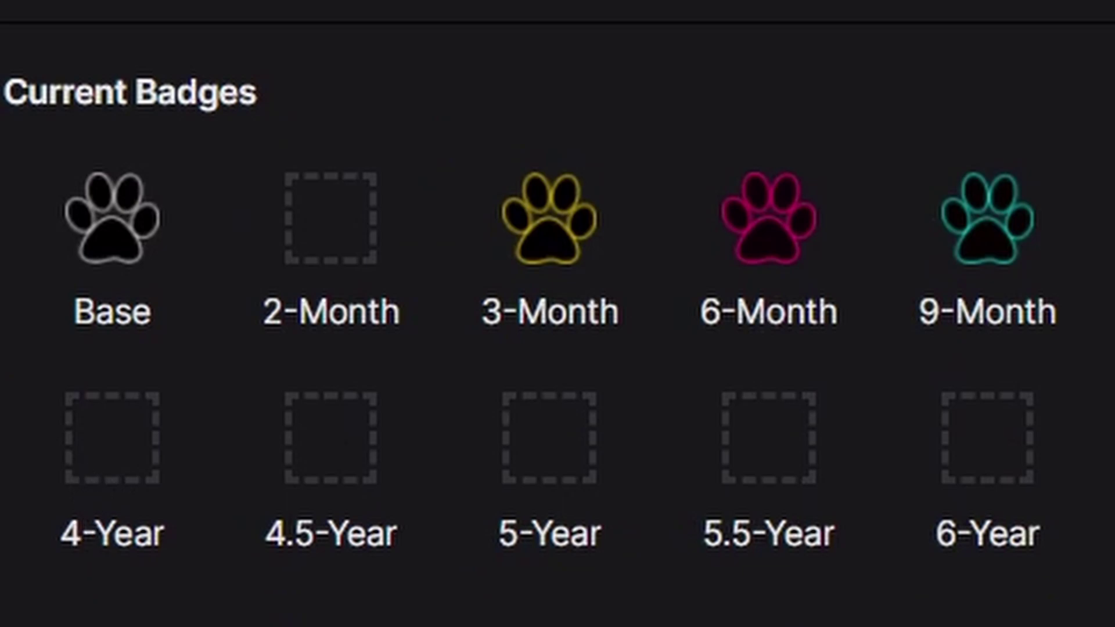
# Upload the 1_18 image from the 1month folder into the 18 × 18px slot
pyautogui.click(146, 352)
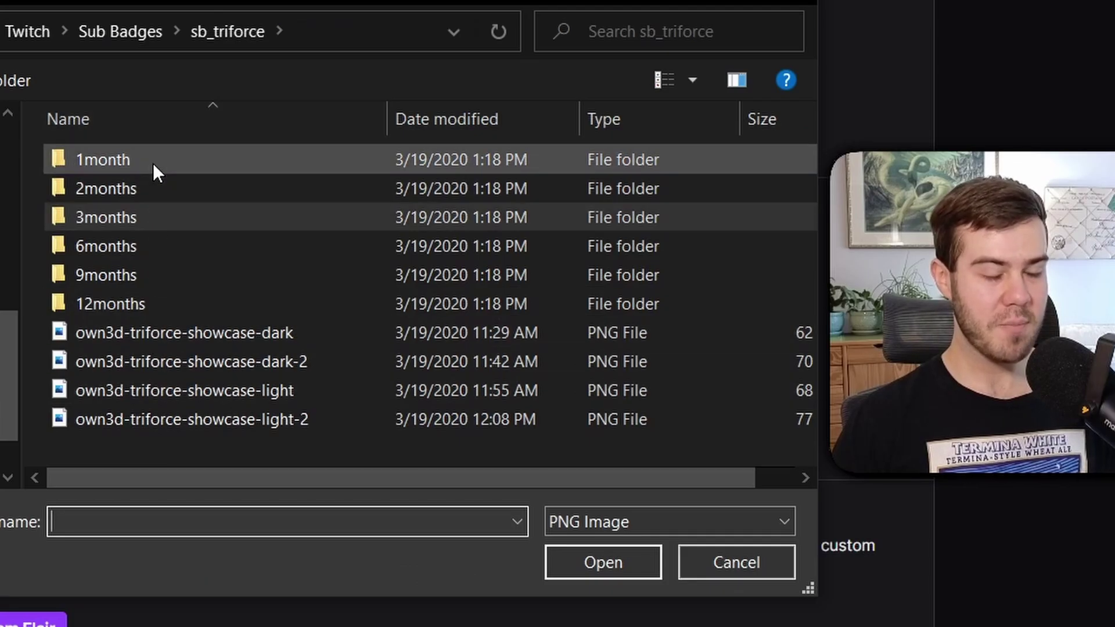
pyautogui.click(172, 159)
pyautogui.doubleClick(172, 159)
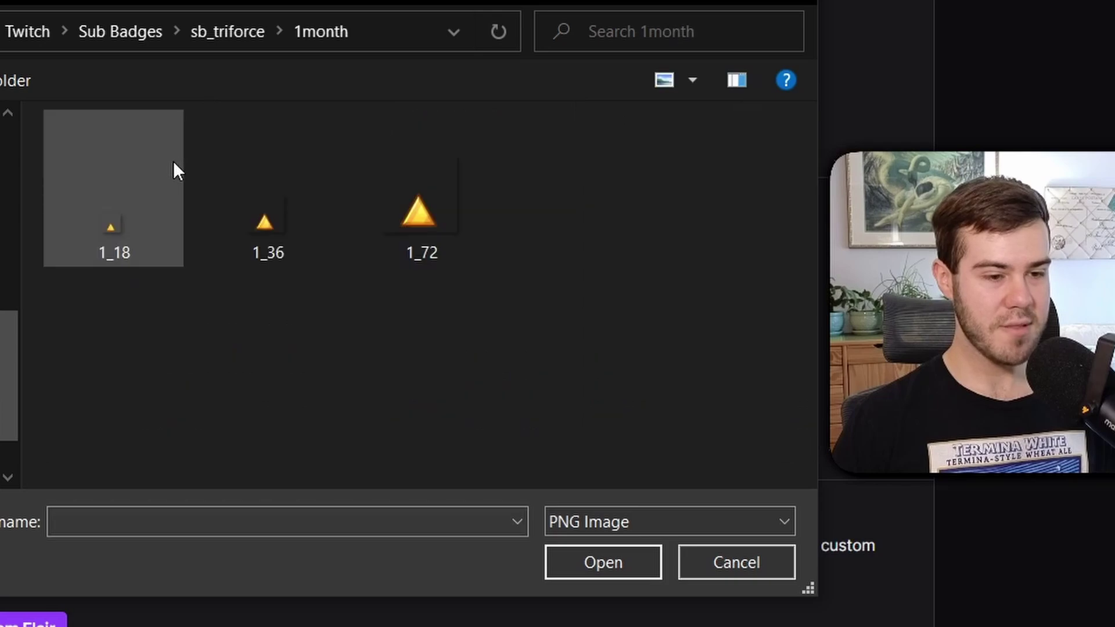
pyautogui.click(174, 169)
pyautogui.click(604, 564)
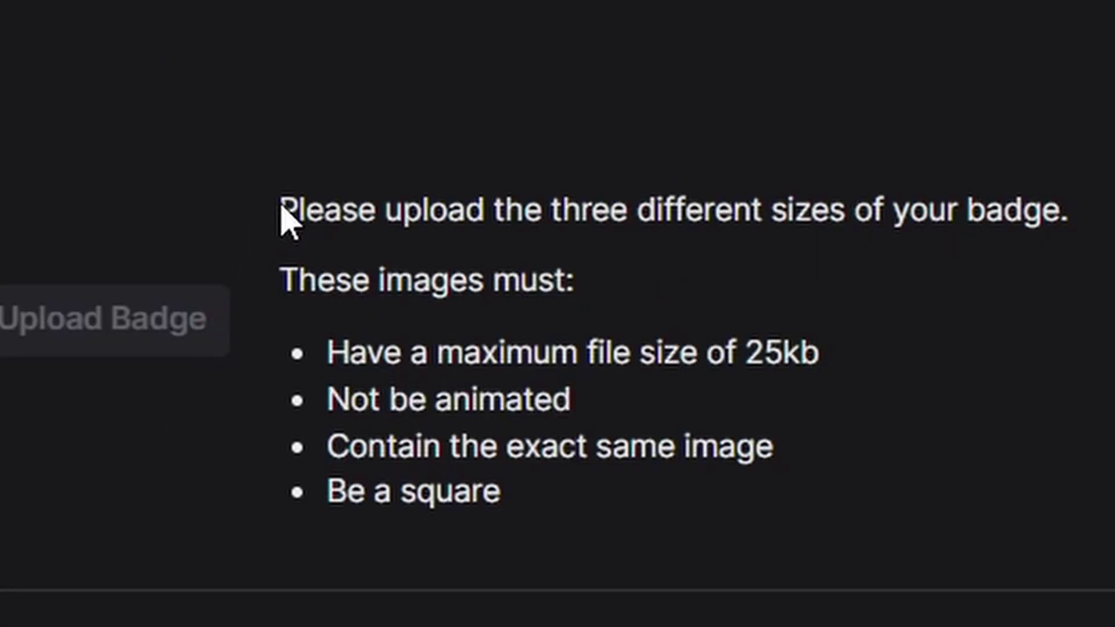
pyautogui.moveTo(281, 215); pyautogui.dragTo(577, 511)
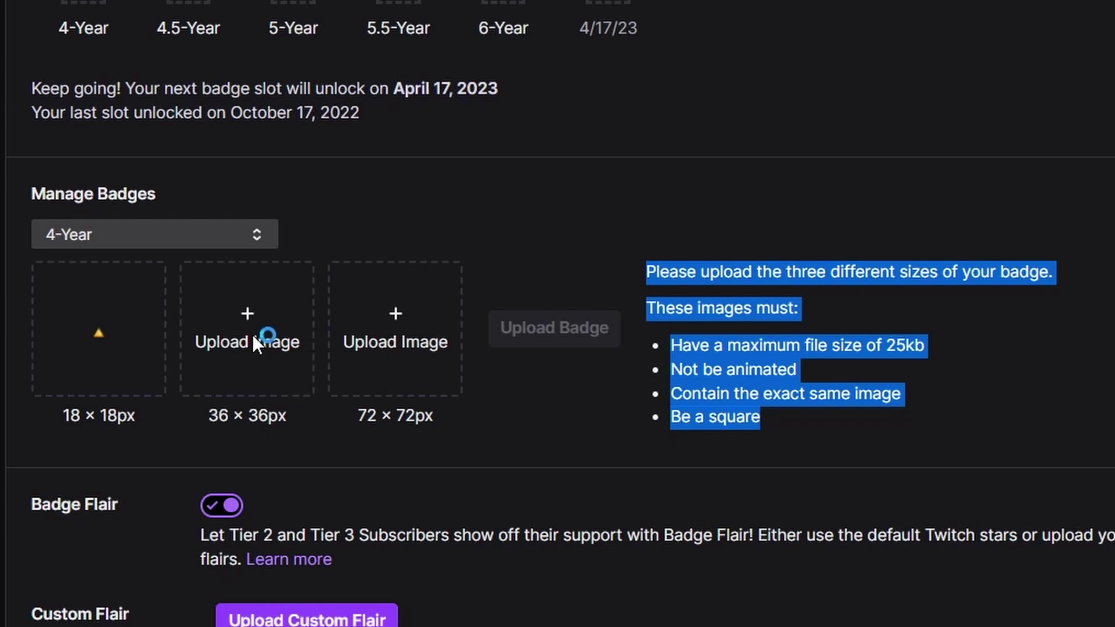
# Add the 1_36 and 1_72 images to the 36 and 72 px slots and save the 4-Year badge
pyautogui.click(625, 221)
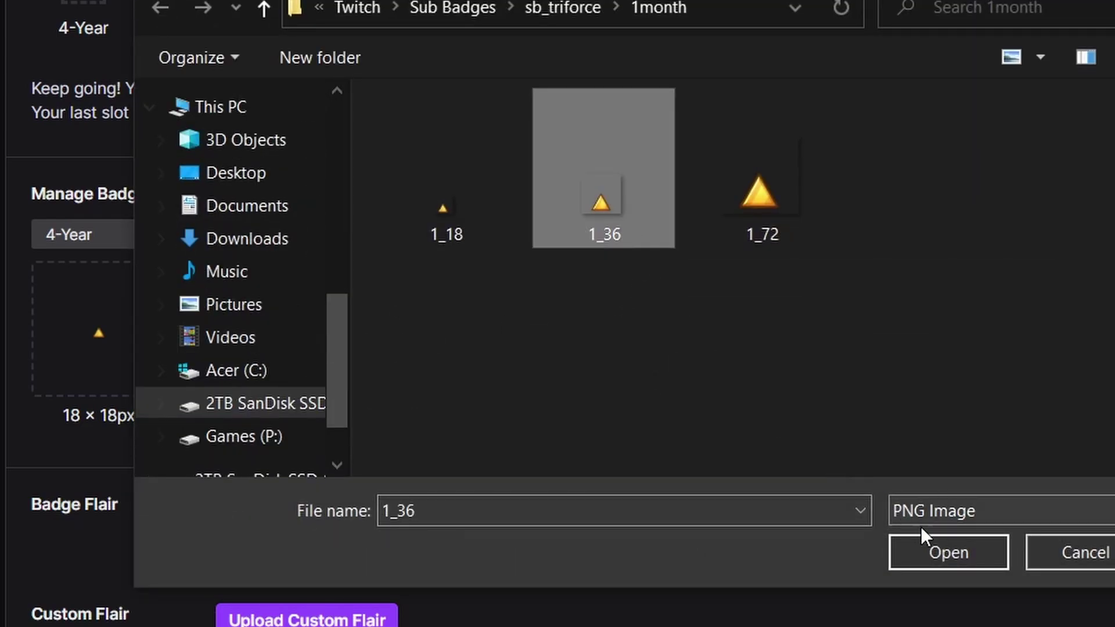
pyautogui.click(948, 555)
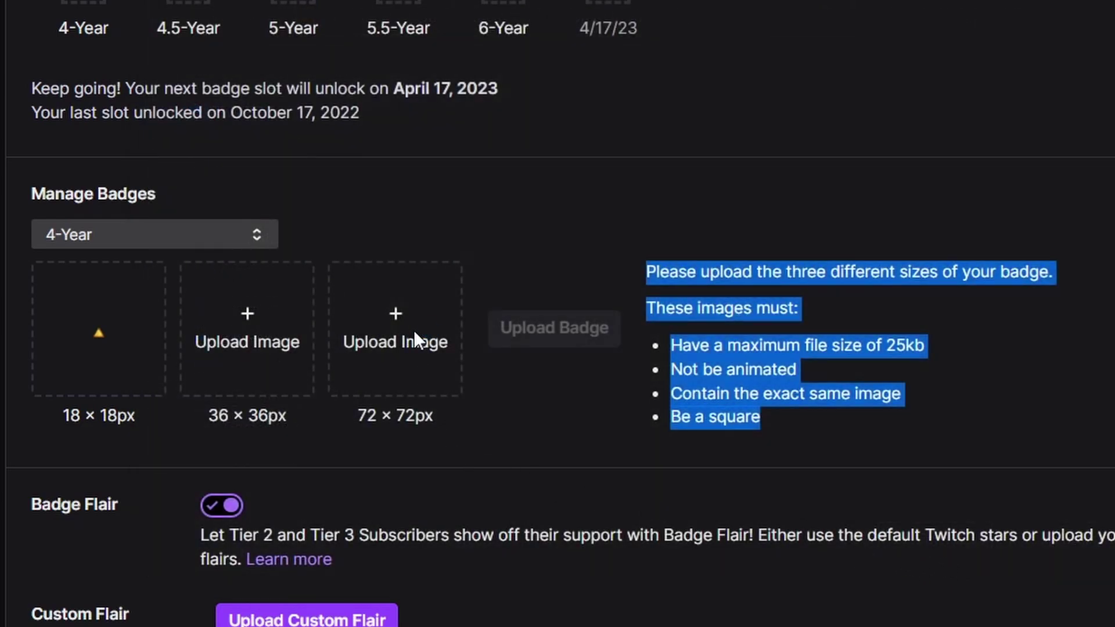
pyautogui.click(414, 335)
pyautogui.click(755, 241)
pyautogui.click(906, 549)
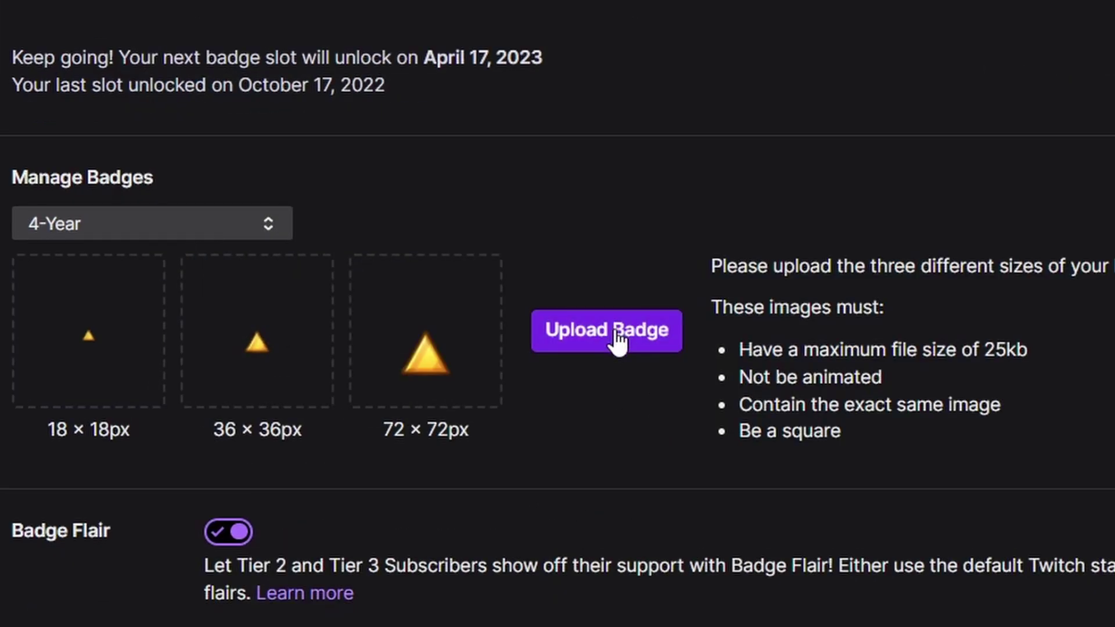
pyautogui.click(619, 339)
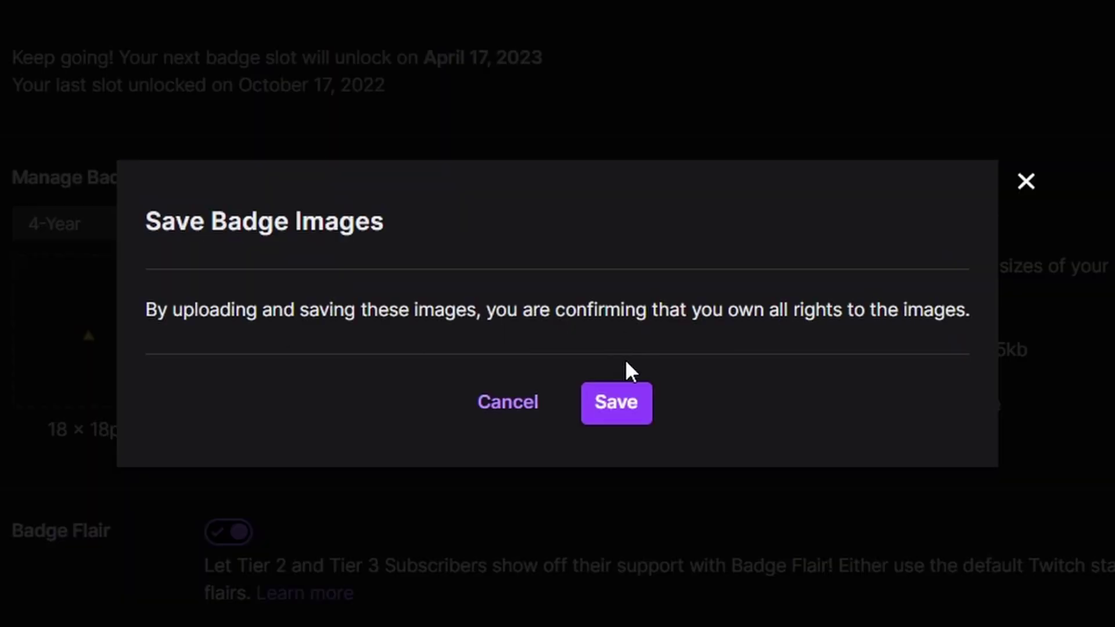
pyautogui.click(633, 415)
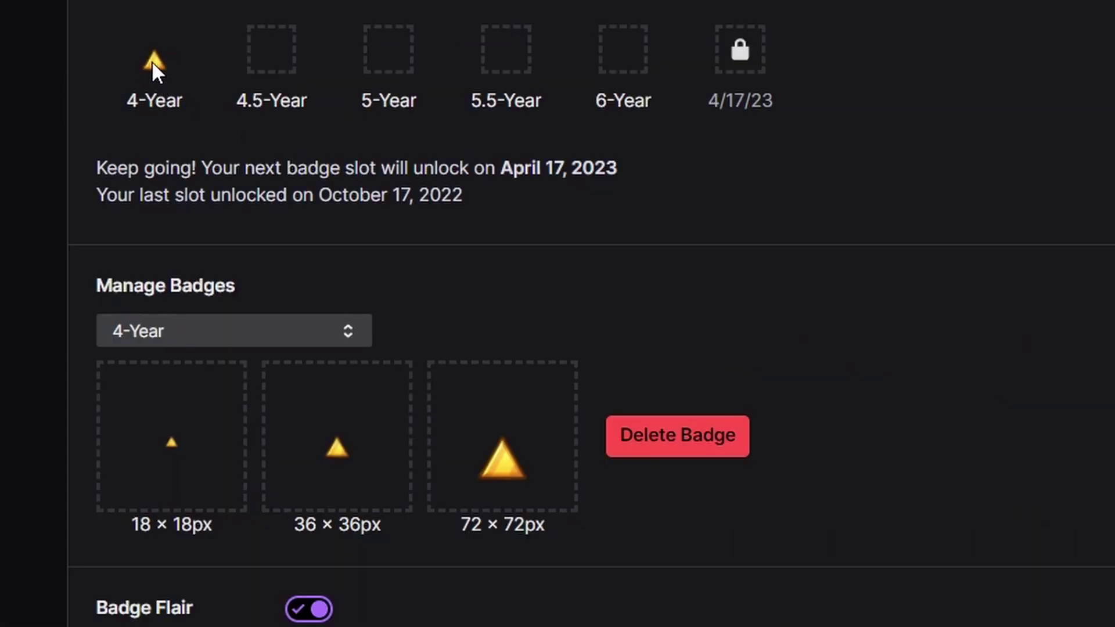
# Switch to the 4.5-Year tier, upload and save its triforce badge, then move to the next tier
pyautogui.click(267, 343)
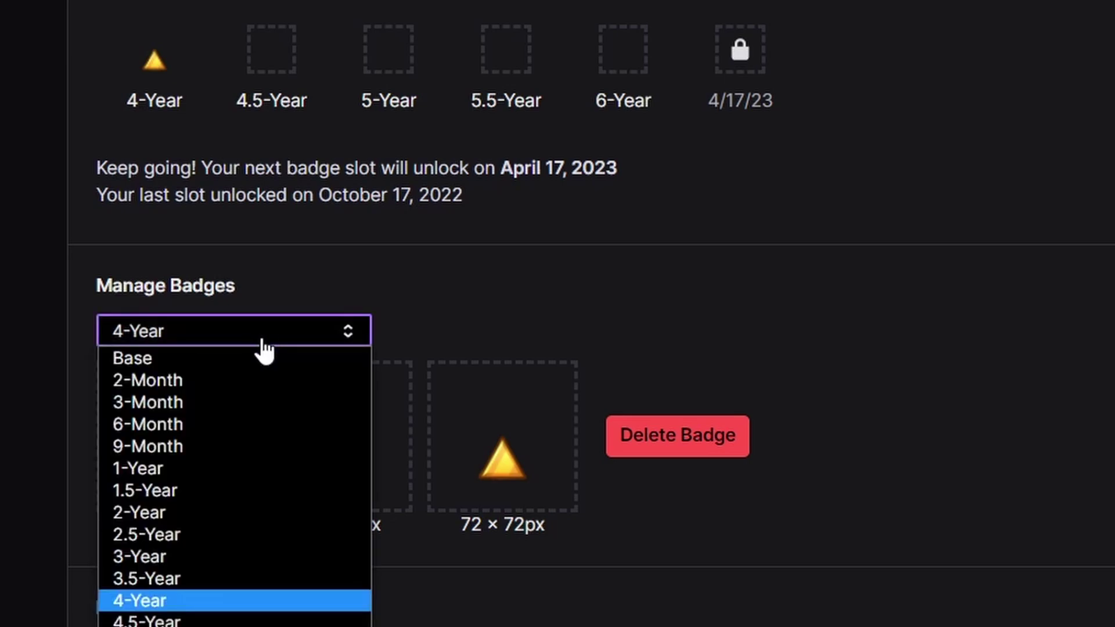
pyautogui.click(192, 617)
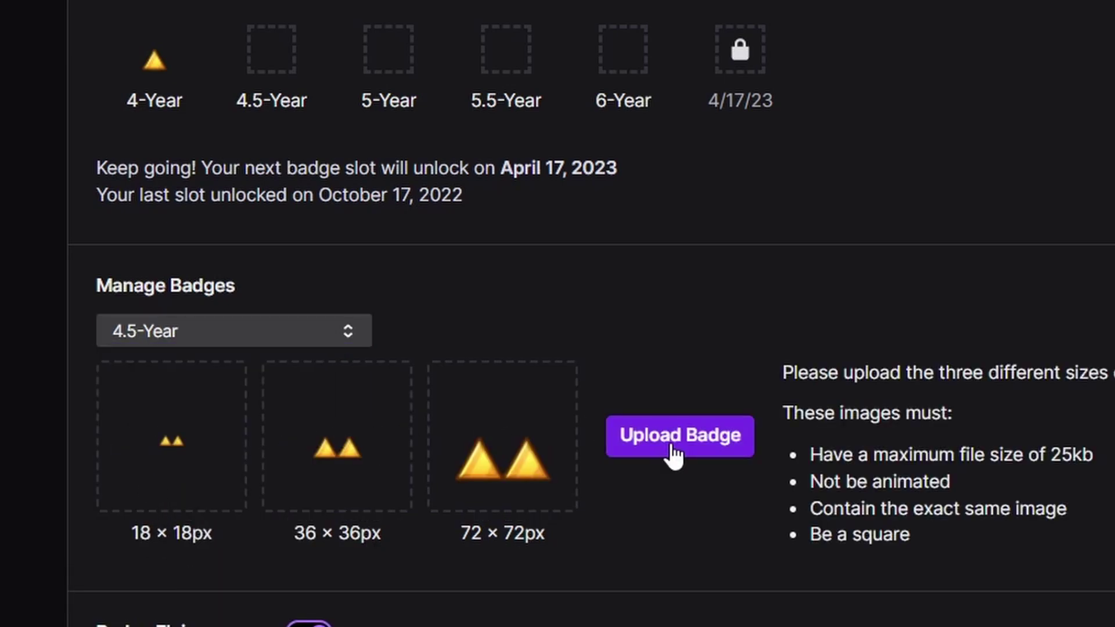
pyautogui.click(670, 441)
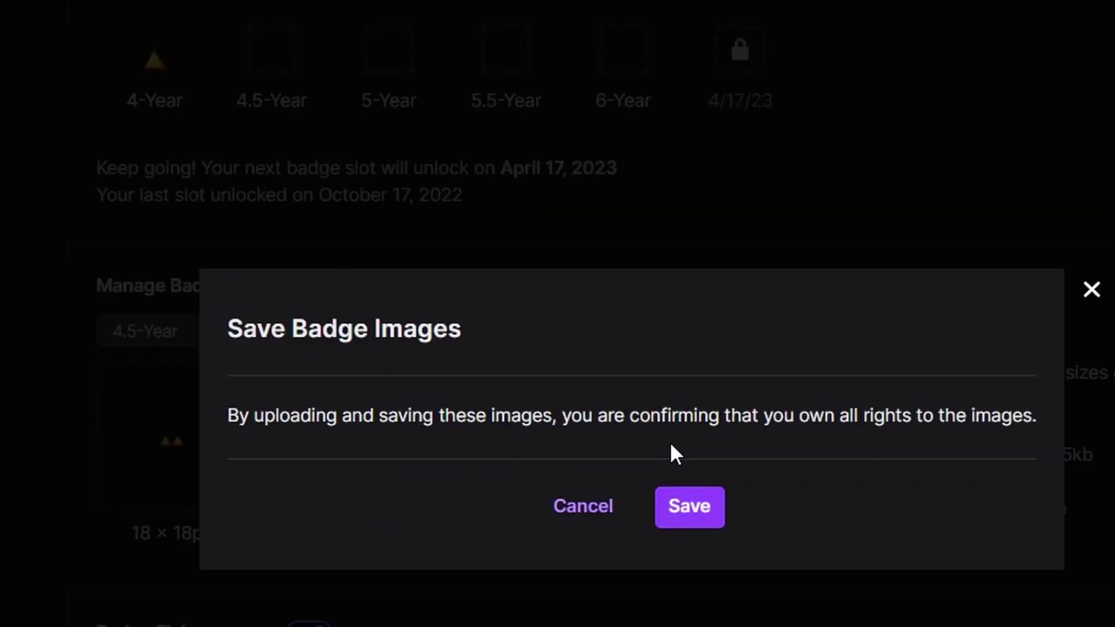
pyautogui.click(688, 506)
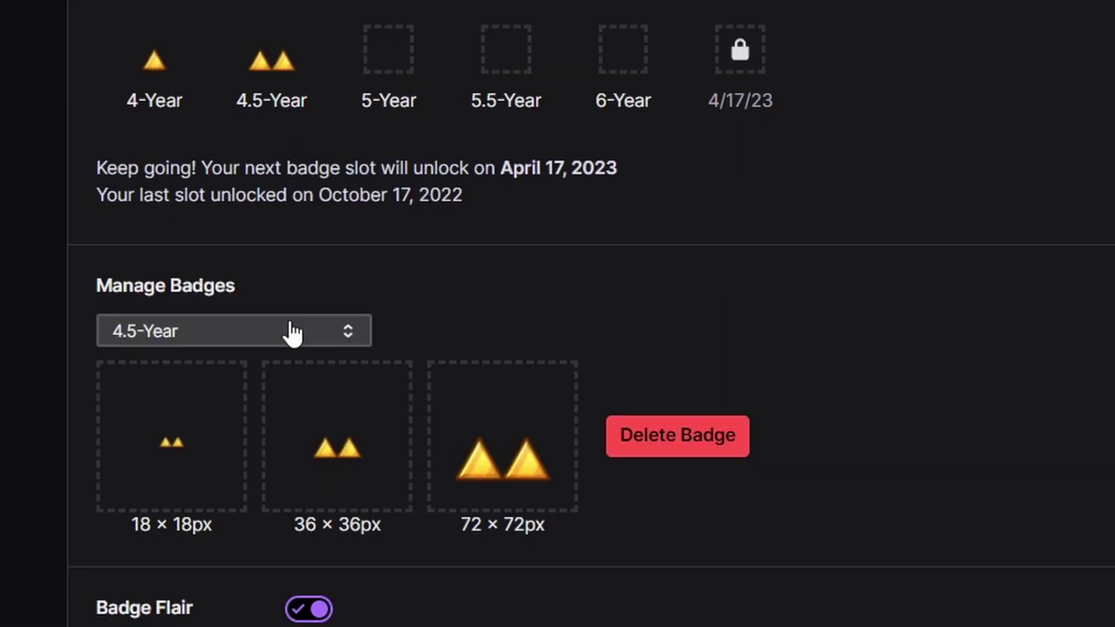
pyautogui.click(292, 333)
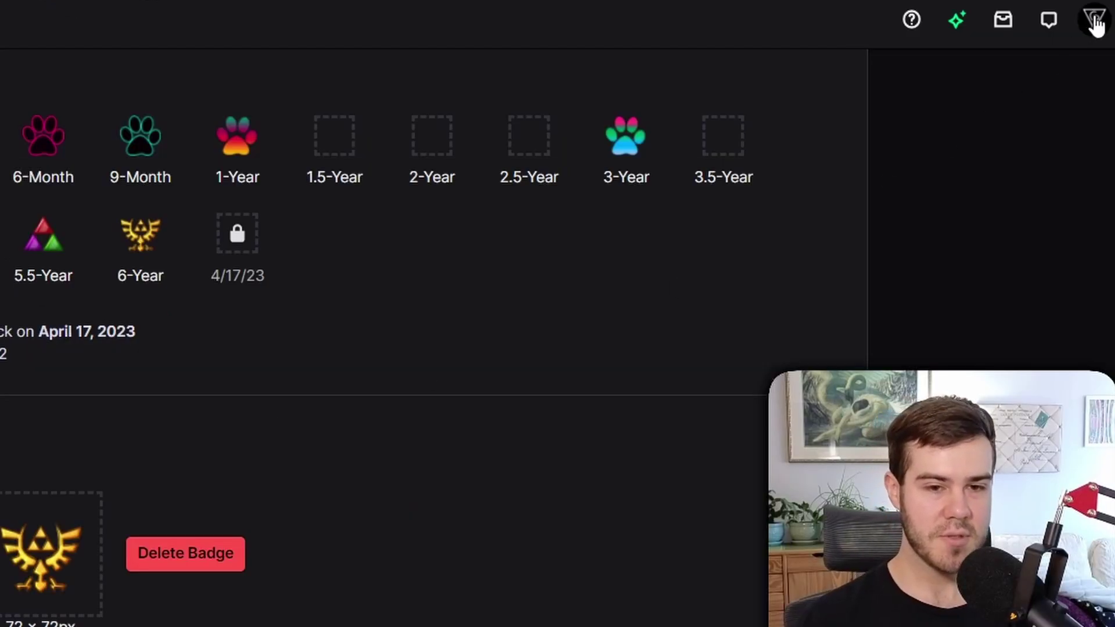
# Open the channel's chat and confirm the triforce badge shows as 5-Year Subscriber
pyautogui.click(1094, 19)
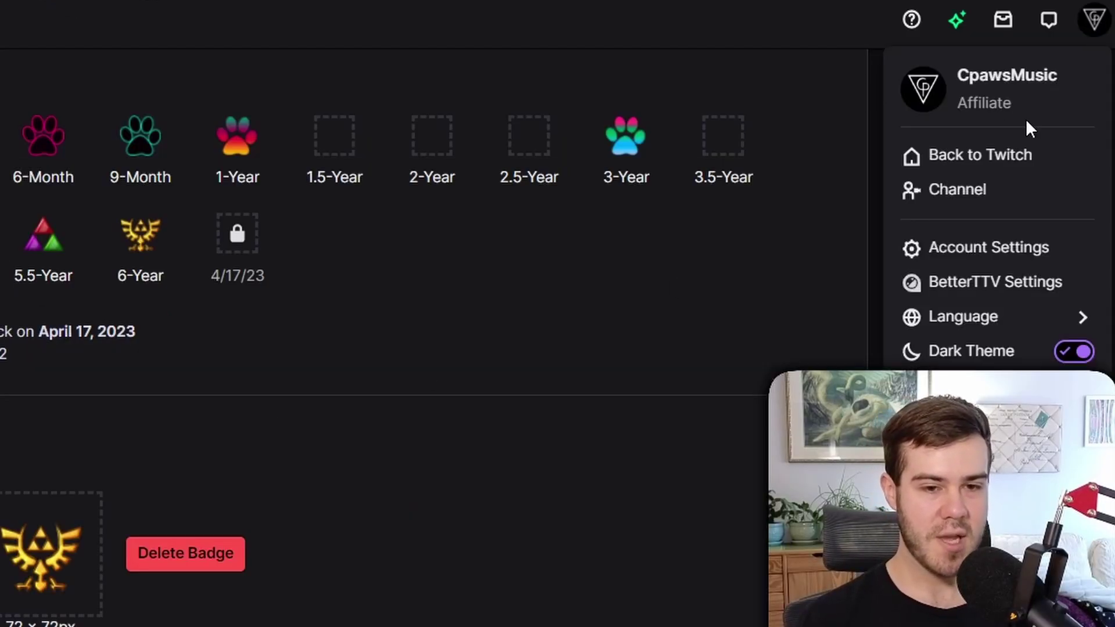
pyautogui.click(1003, 207)
pyautogui.click(566, 499)
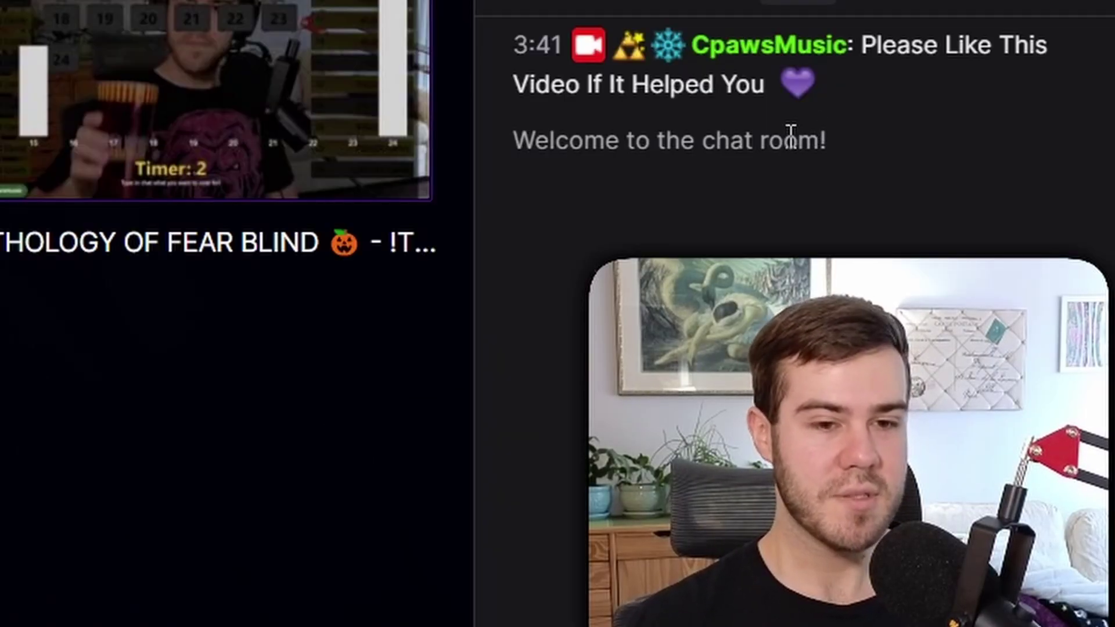
pyautogui.moveTo(643, 68)
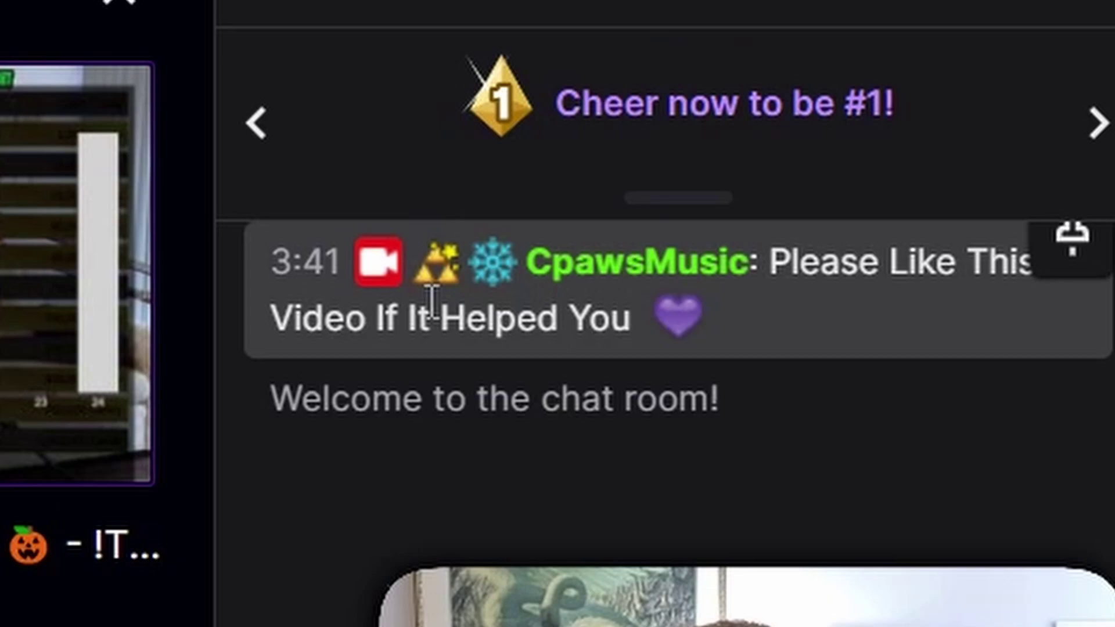
pyautogui.moveTo(438, 286)
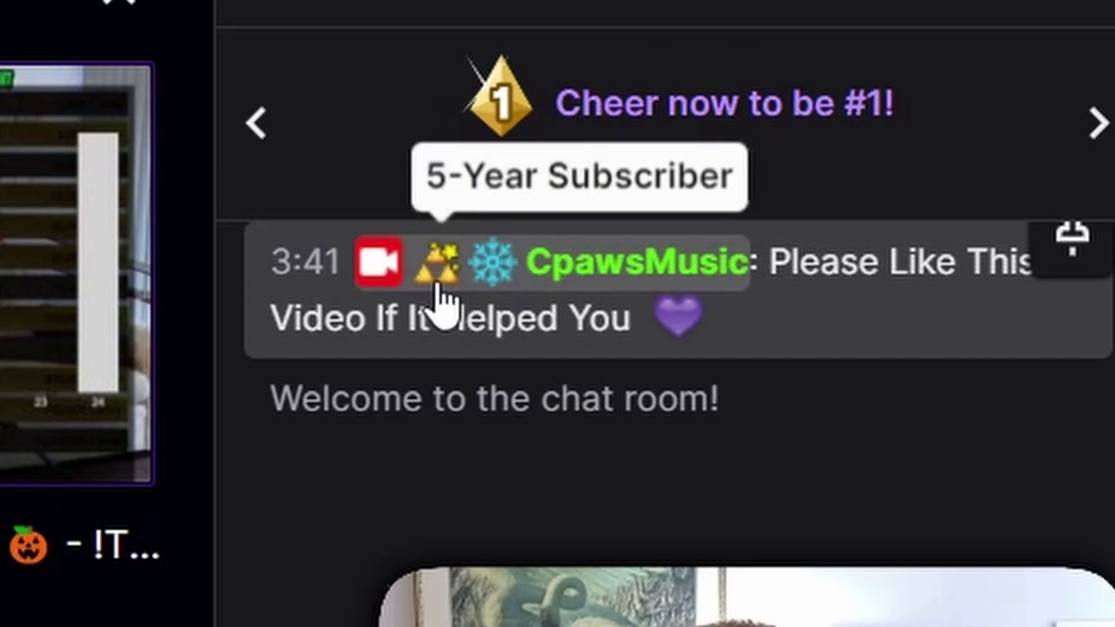